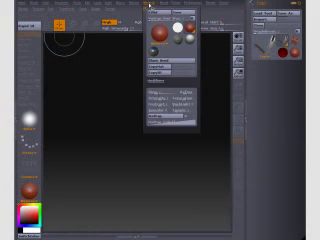
Look through three of the top palette menus in turn.
click(181, 5)
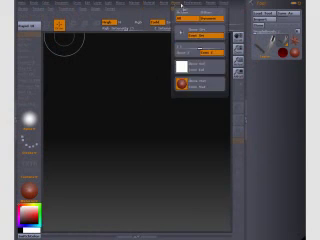
click(197, 4)
click(209, 4)
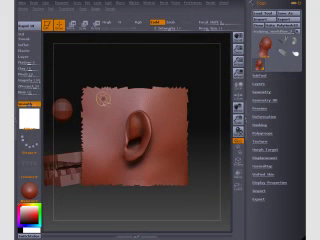
Ctrl+Shift-drag a rectangle around the ear so only that region stays visible.
ctrl+shift+drag(103, 98, 180, 172)
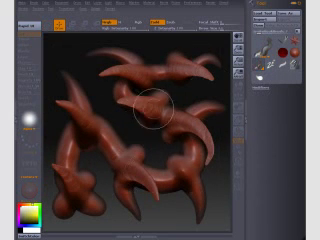
Pick the tube brush and paint an S-shaped red snake plus a second tube behind it.
click(28, 25)
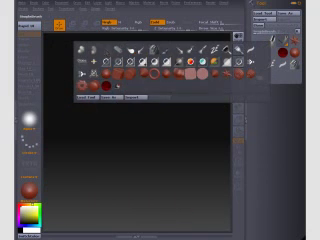
click(117, 58)
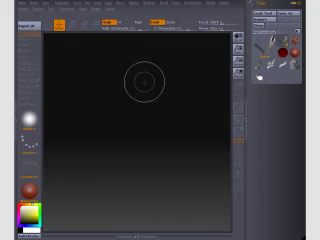
drag(198, 59, 200, 66)
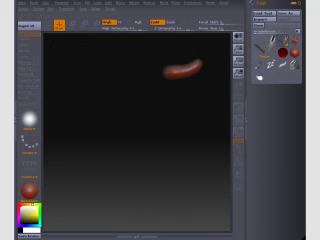
mouse_move(166, 74)
mouse_down()
mouse_move(132, 75)
mouse_move(125, 100)
mouse_move(190, 133)
mouse_move(166, 180)
mouse_move(108, 150)
mouse_move(66, 136)
mouse_move(97, 207)
mouse_up()
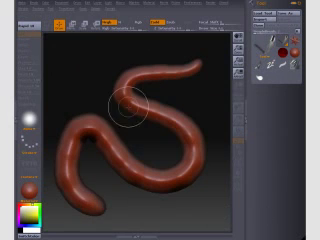
mouse_move(190, 167)
mouse_down()
mouse_move(146, 113)
mouse_move(138, 77)
mouse_up()
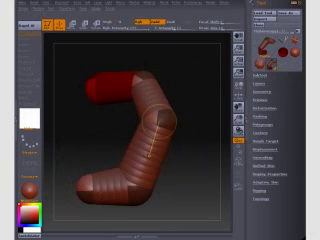
Move the red mask onto the lower middle segment of the bent tube.
click(140, 165)
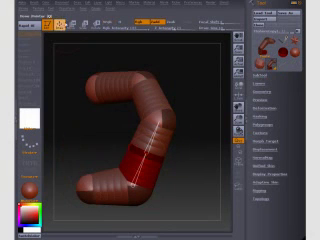